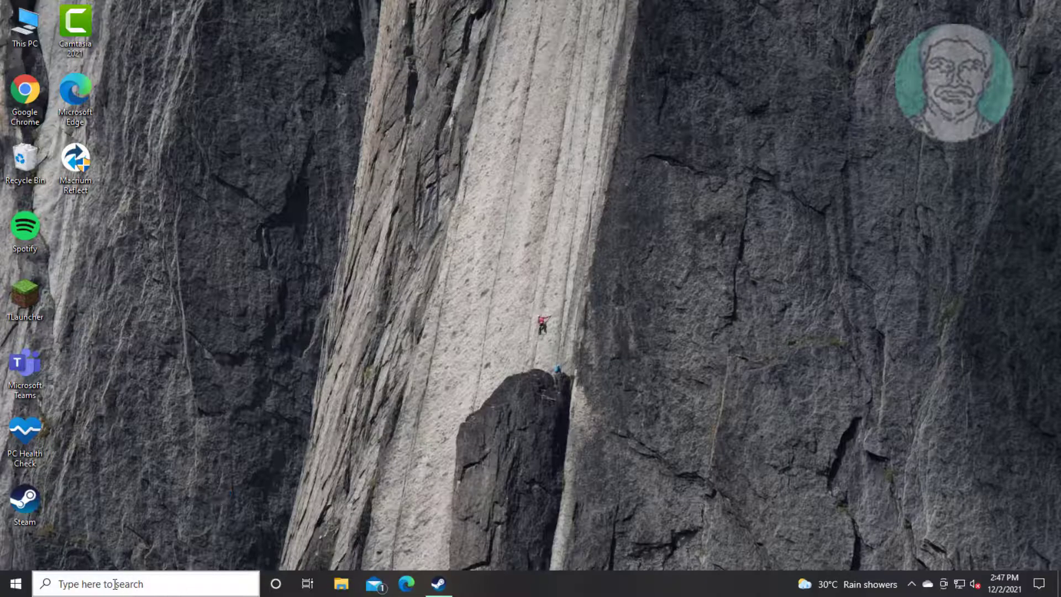
Step: Search for regedit and run Registry Editor as administrator
click(115, 584)
text(r)
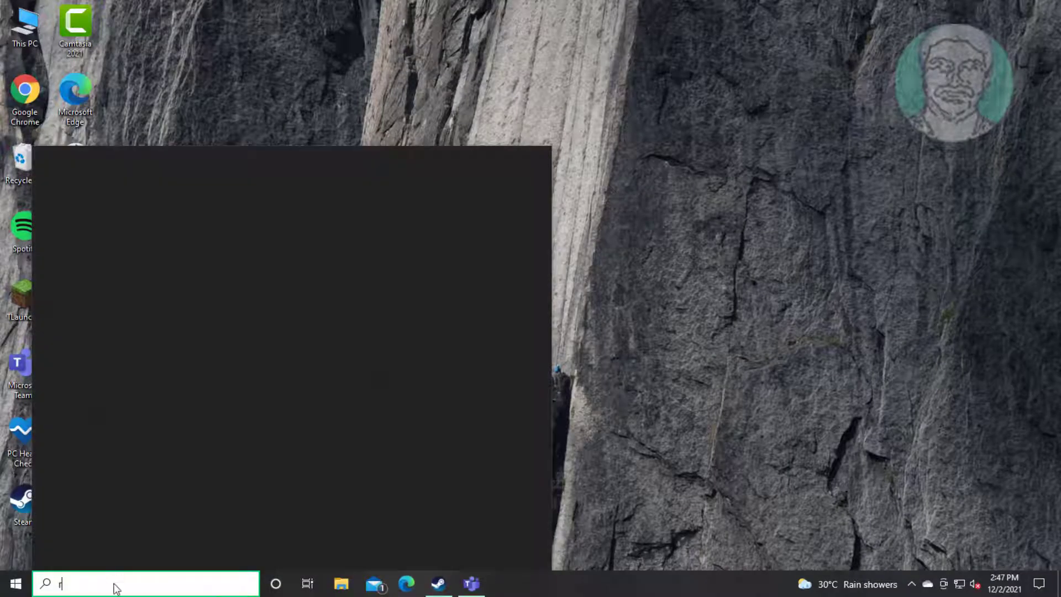
text(egedit)
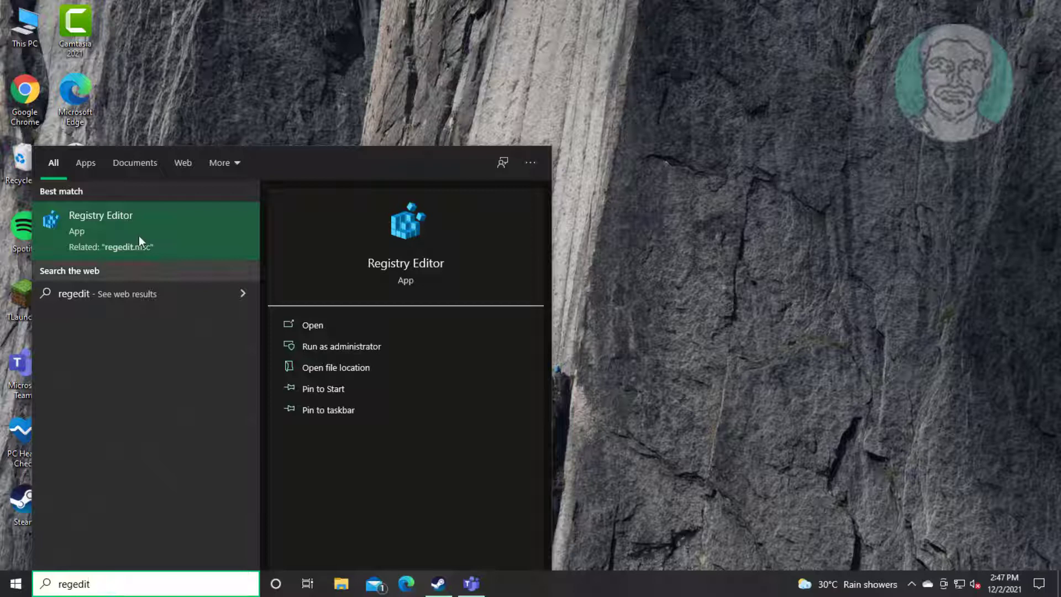
right_click(115, 223)
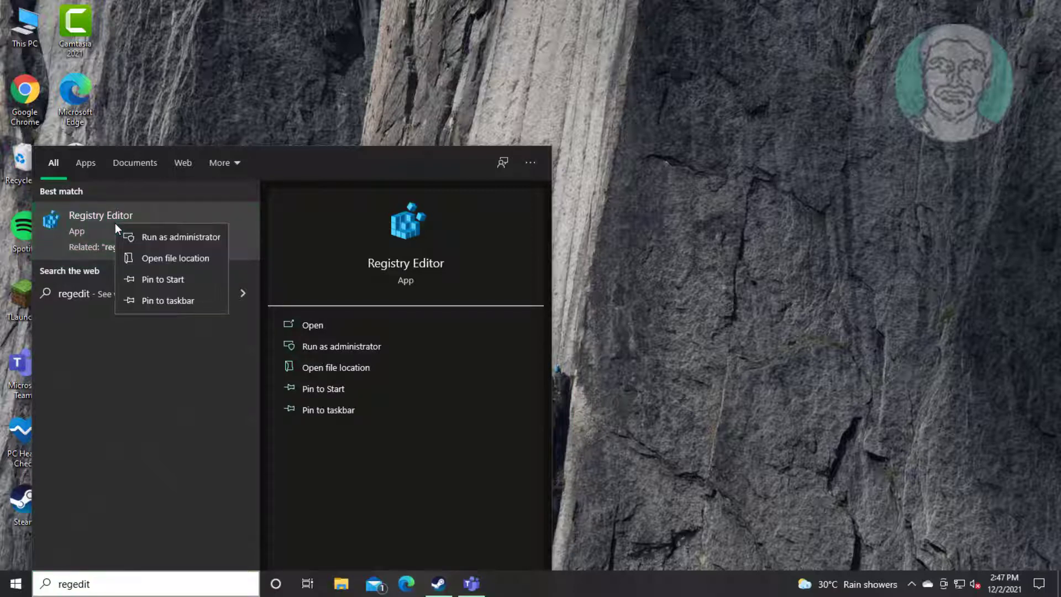
click(183, 242)
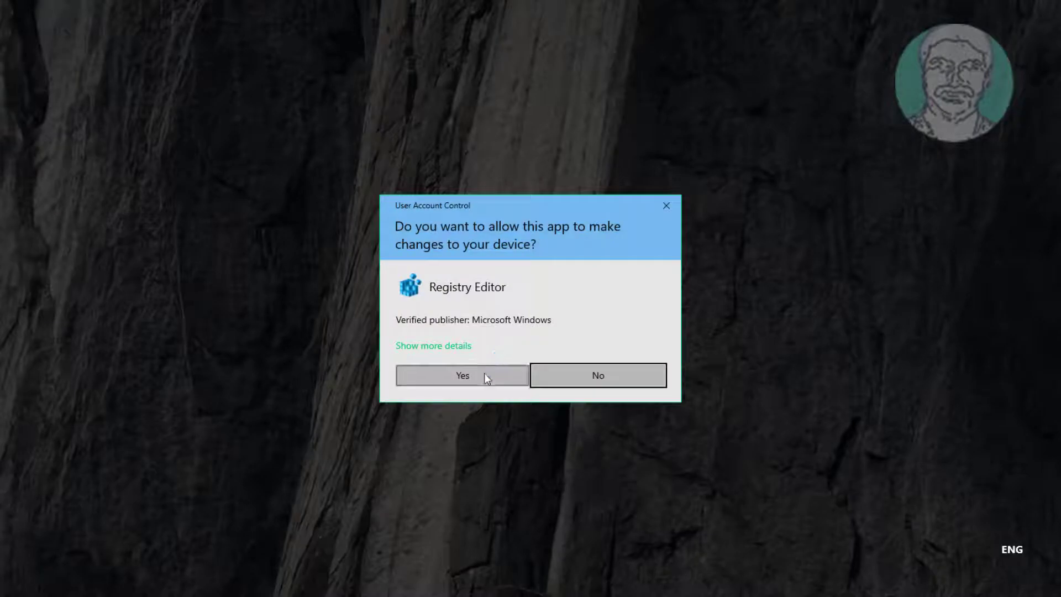
Step: Approve the UAC prompt and export the whole registry as backupforfutureuse in Documents
click(484, 373)
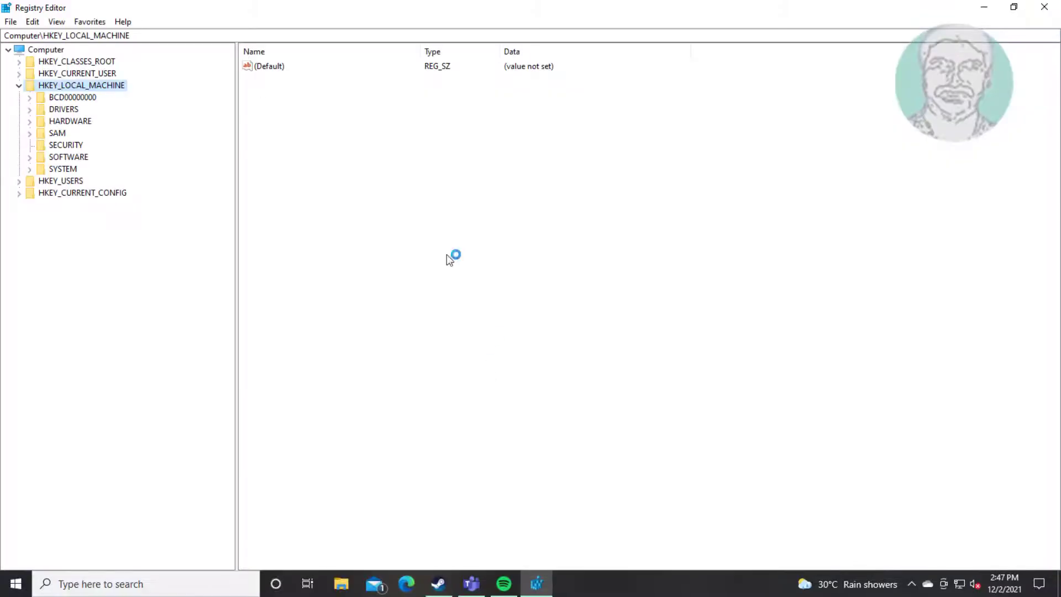
click(19, 85)
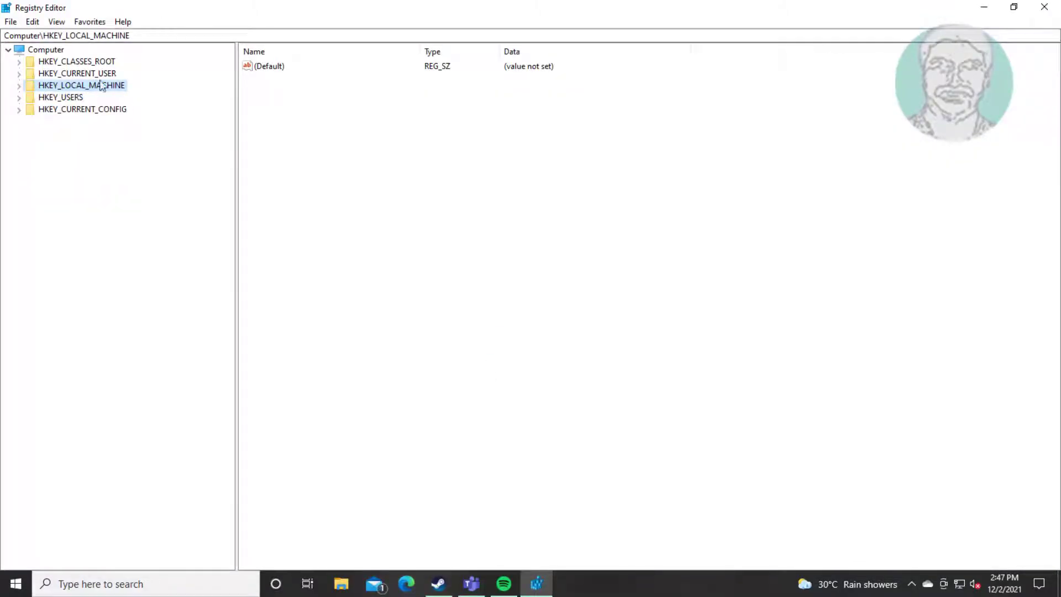
click(47, 51)
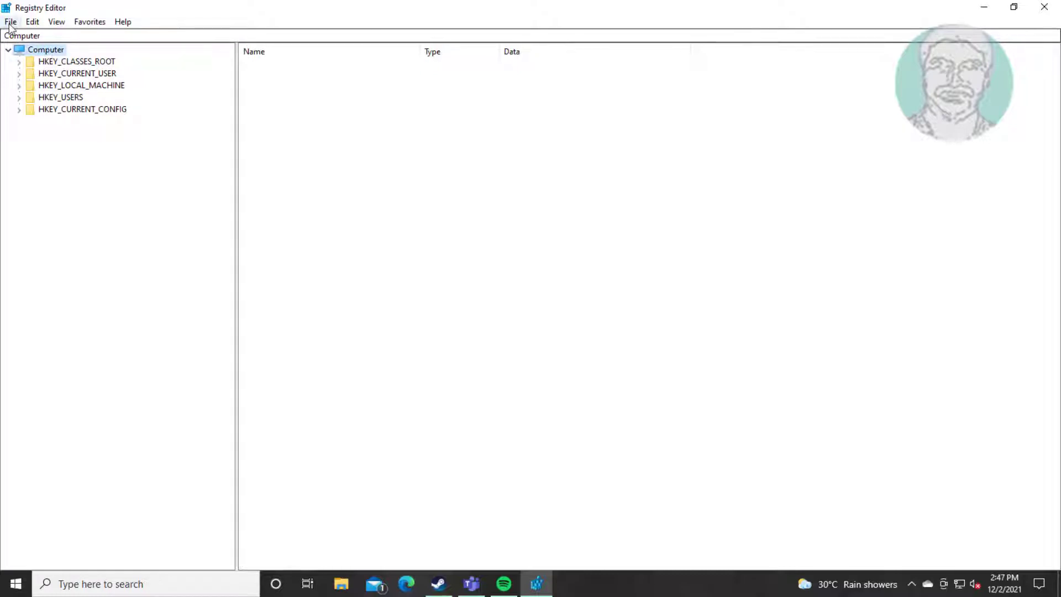
click(11, 22)
click(28, 50)
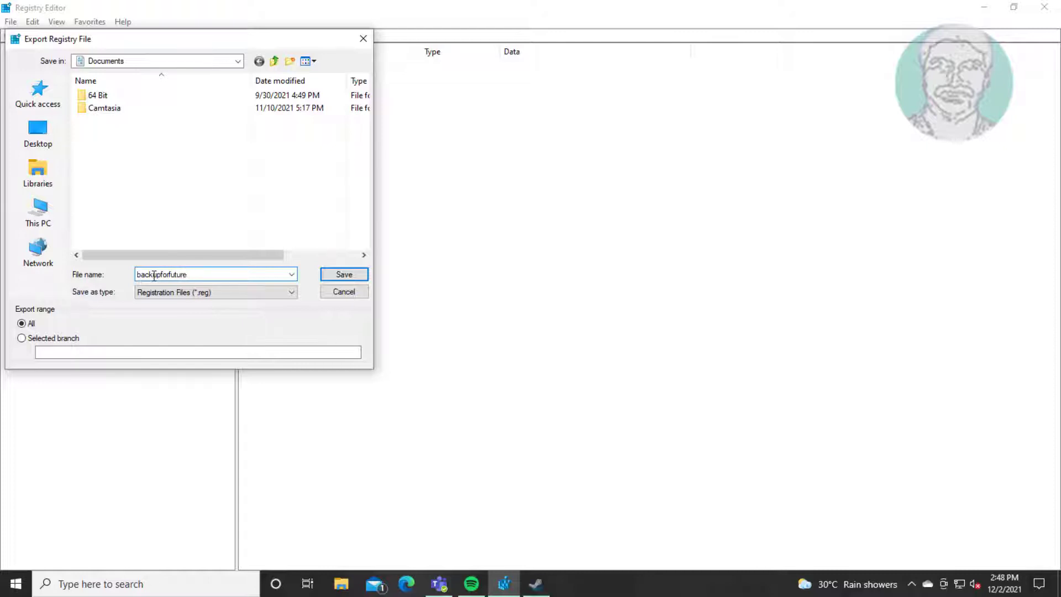
text(use)
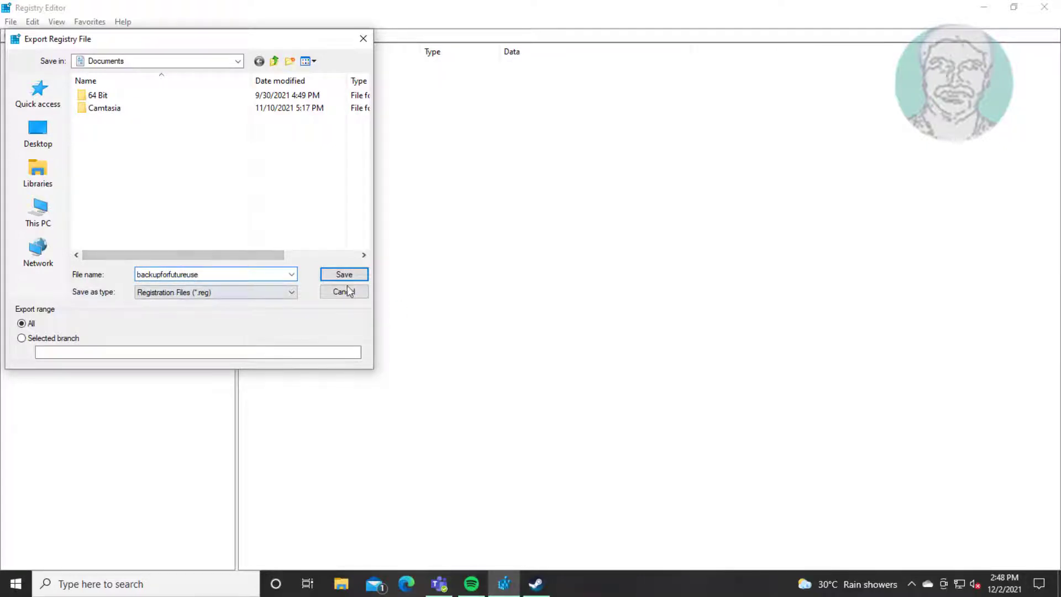
click(335, 275)
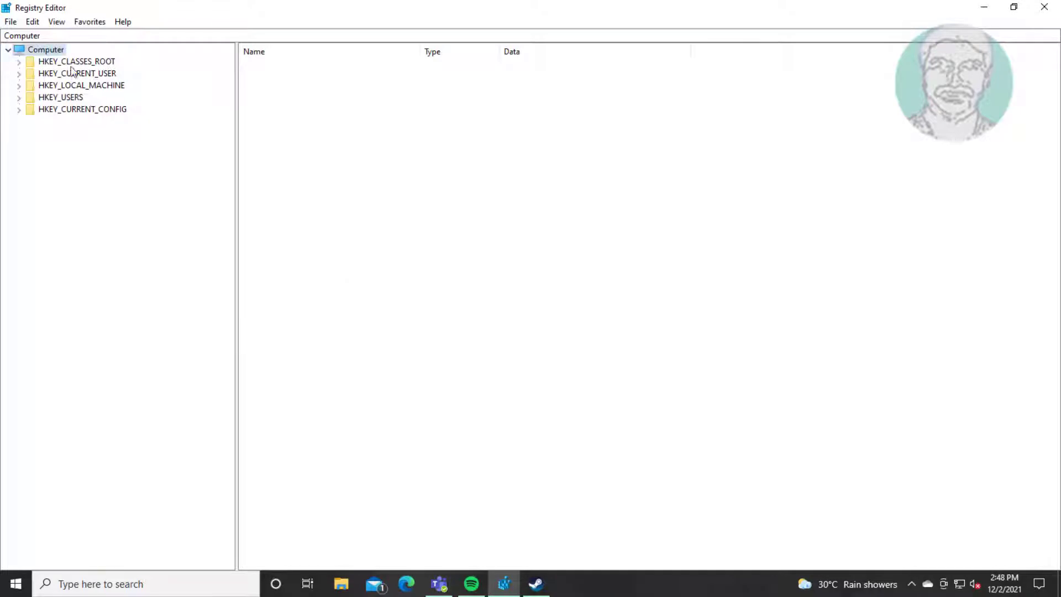
Step: Browse to HKEY_LOCAL_MACHINE\SYSTEM\CurrentControlSet\Control\usbflags and open its 046DC21F0305 key
click(92, 87)
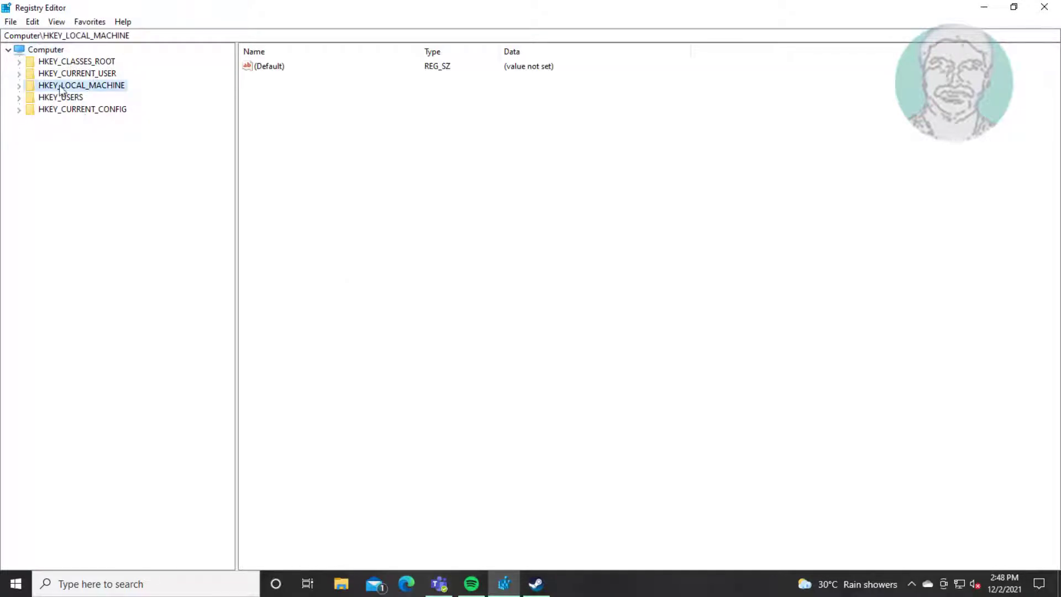
click(20, 86)
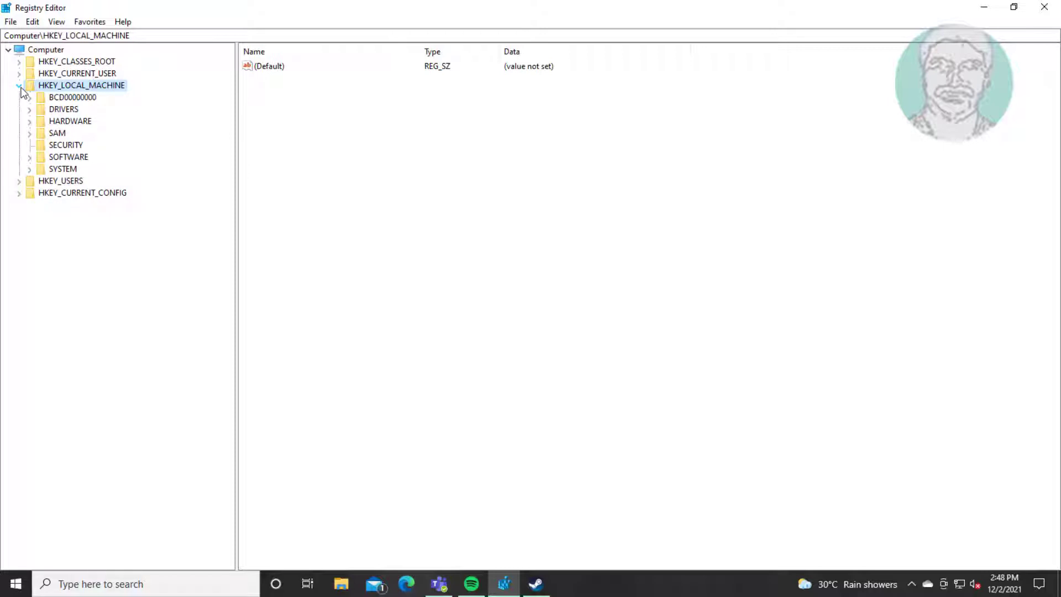
click(69, 171)
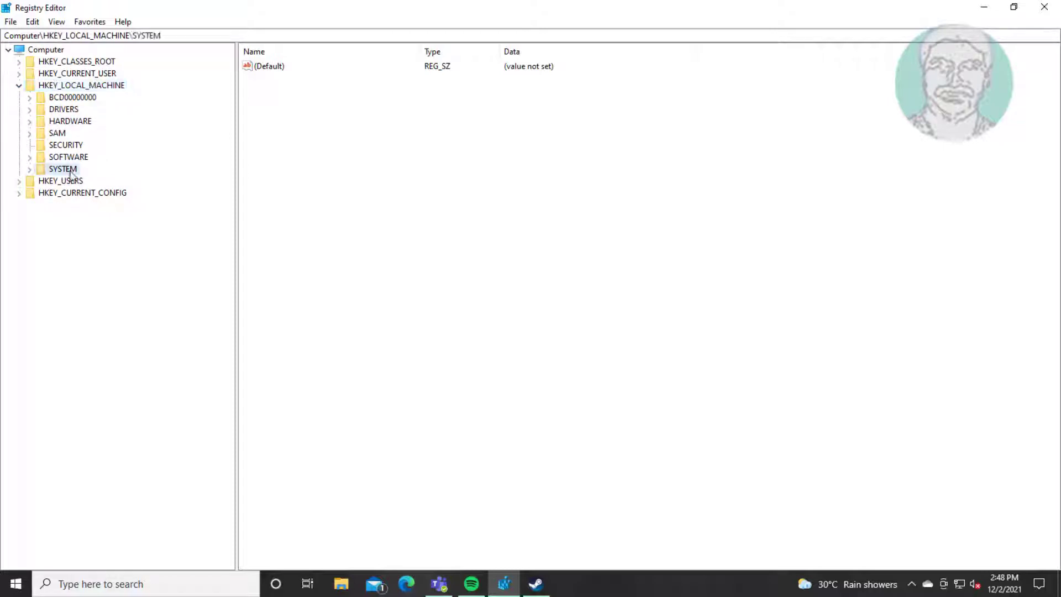
click(29, 170)
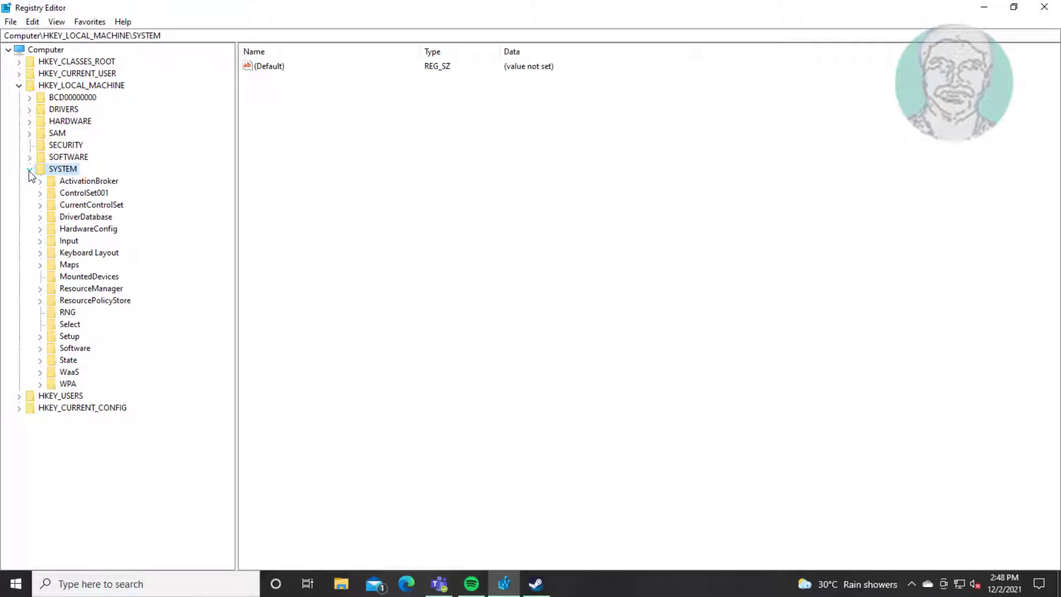
click(100, 204)
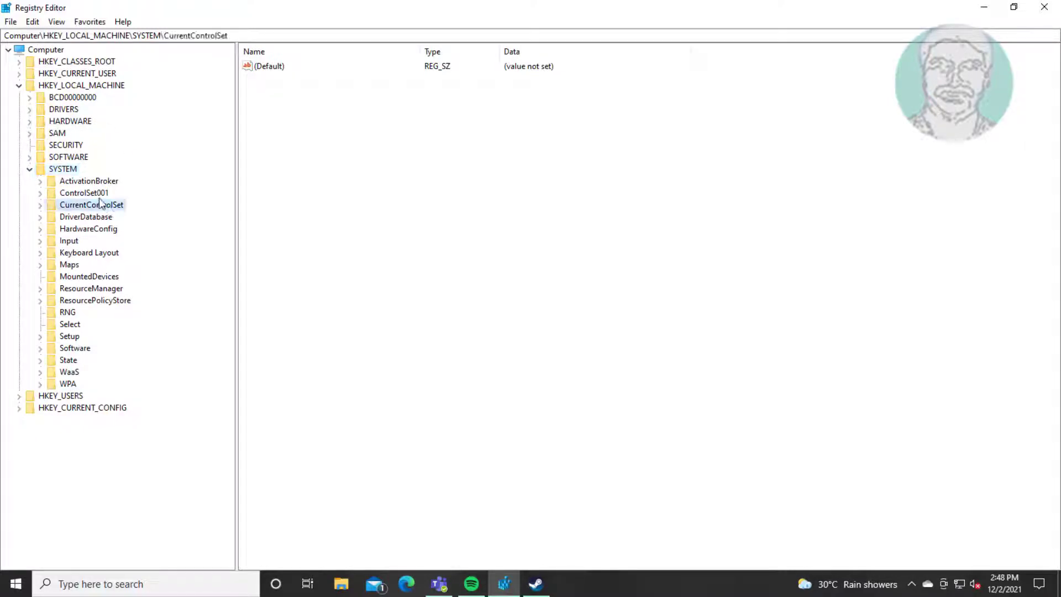
click(42, 205)
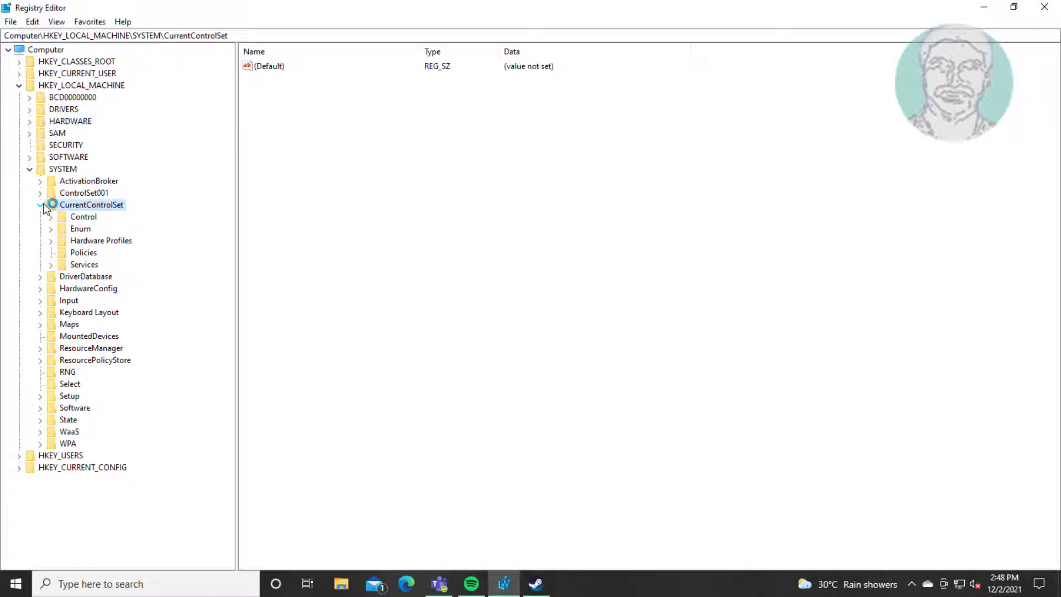
click(91, 218)
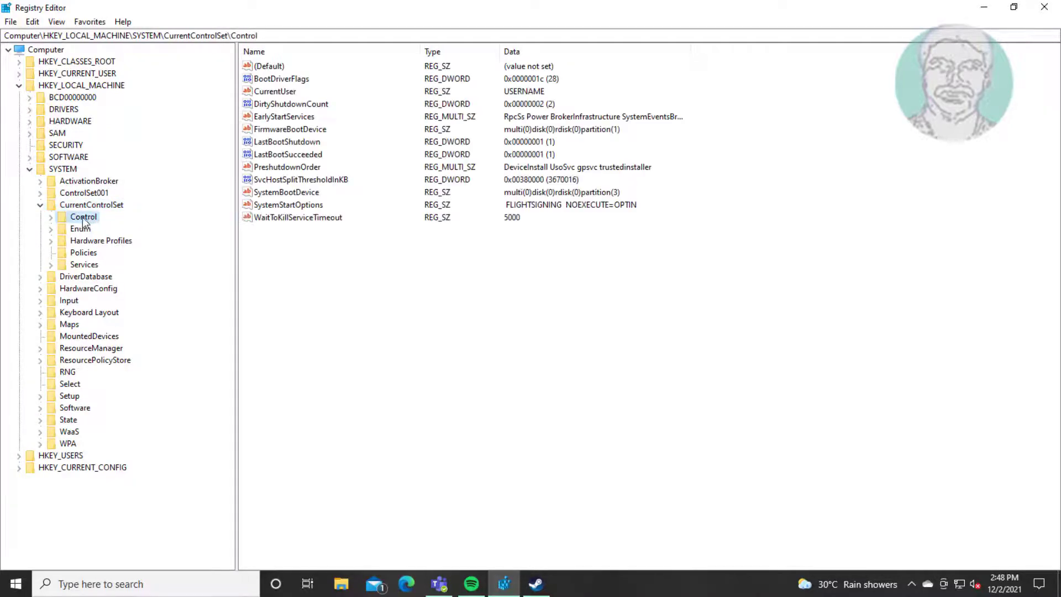
click(54, 217)
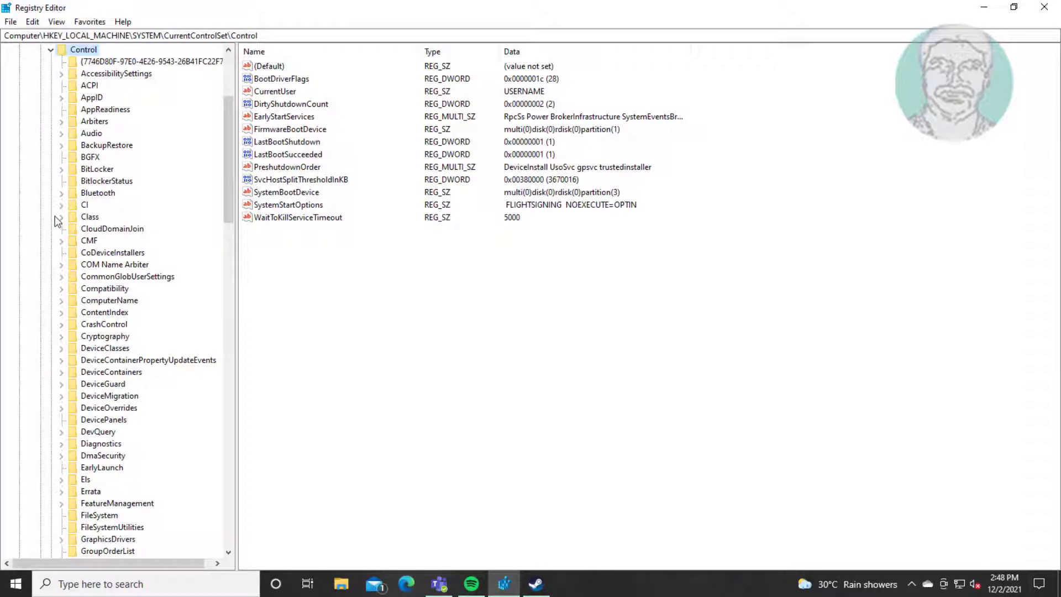
scroll(122, 354, down, 11)
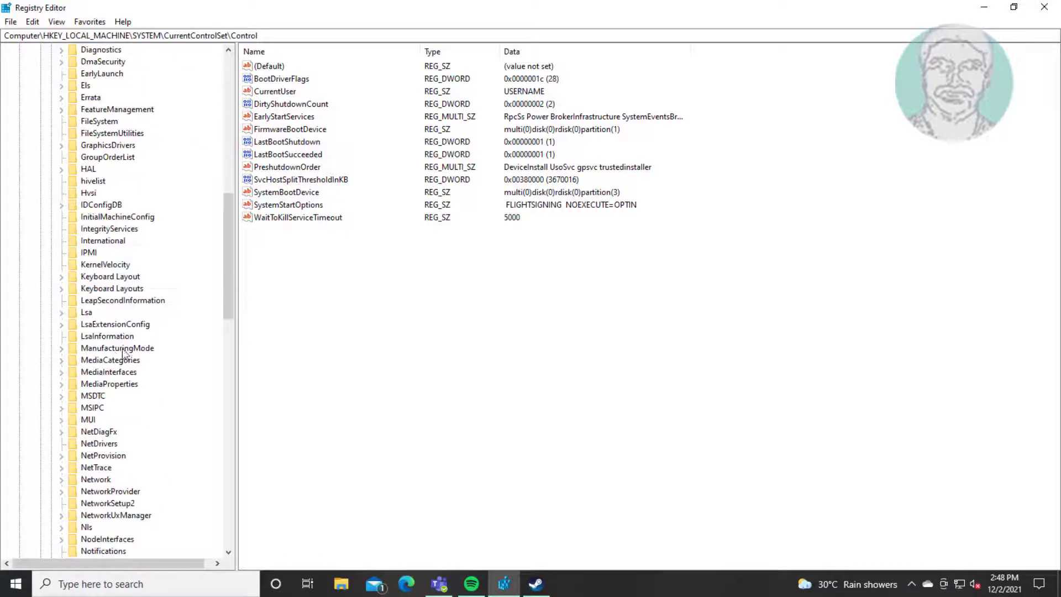
scroll(123, 353, down, 17)
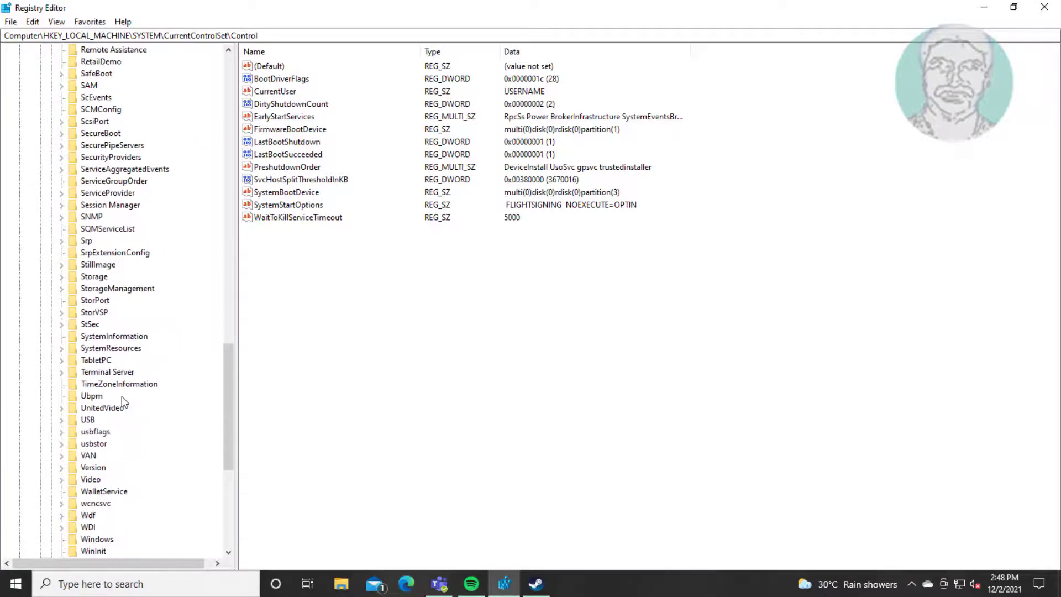
scroll(122, 397, down, 5)
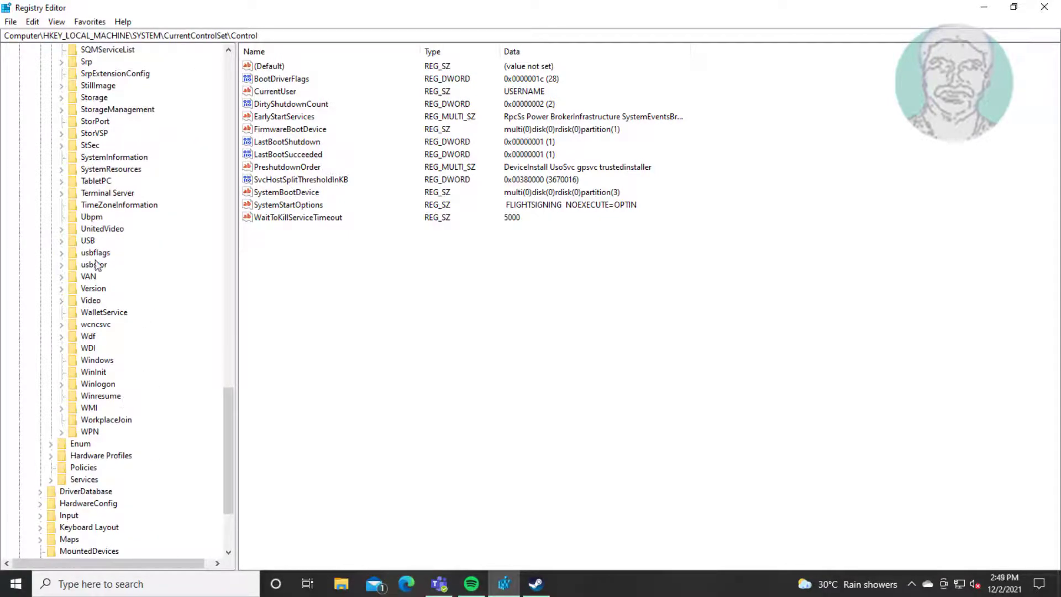
click(99, 253)
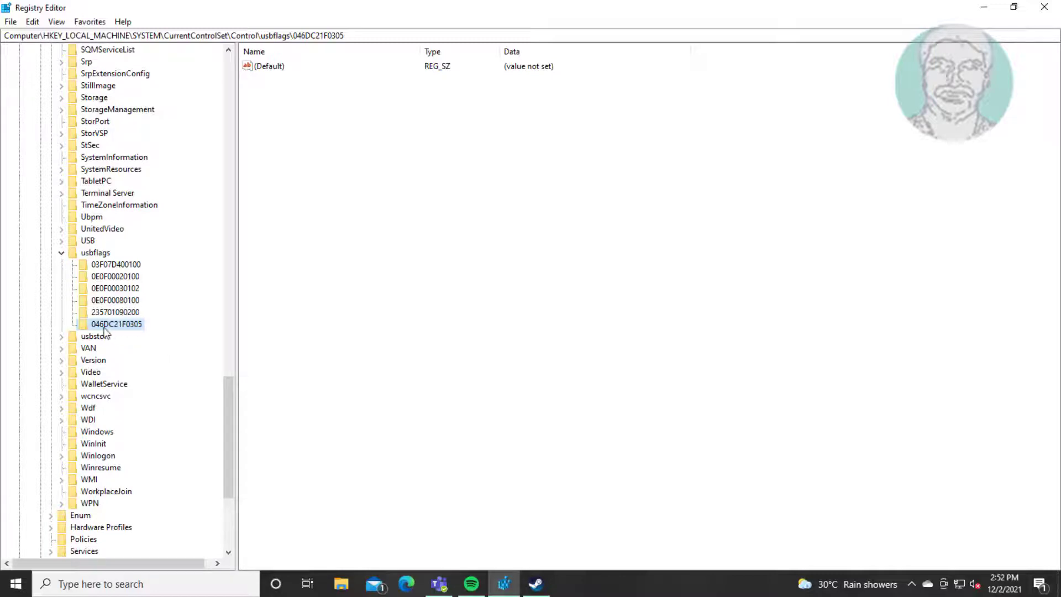
Step: Create a binary value named osvc and set its data to 01 90
right_click(323, 112)
mouse_move(350, 121)
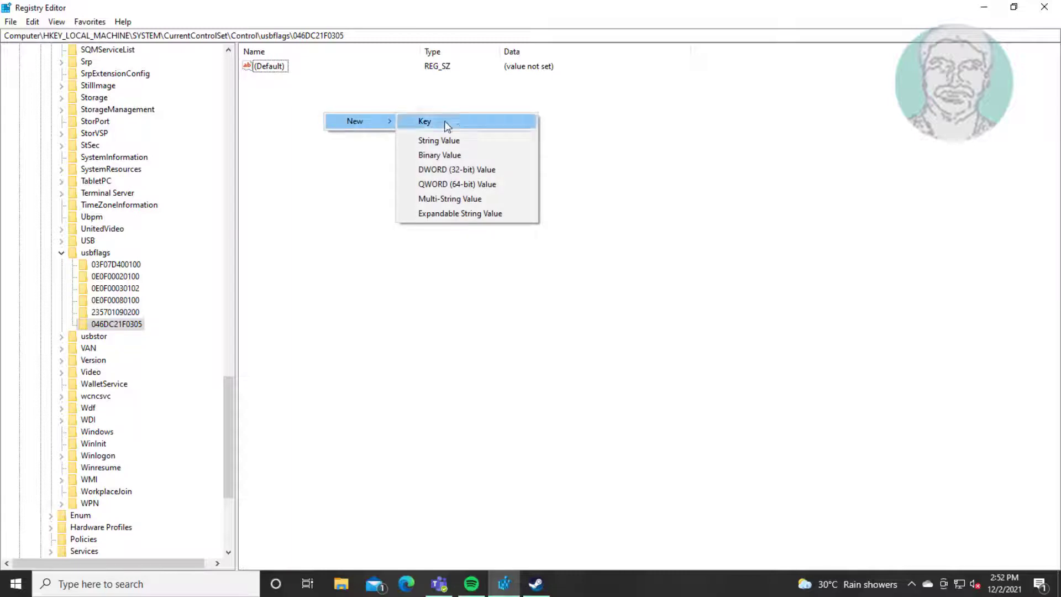
click(477, 158)
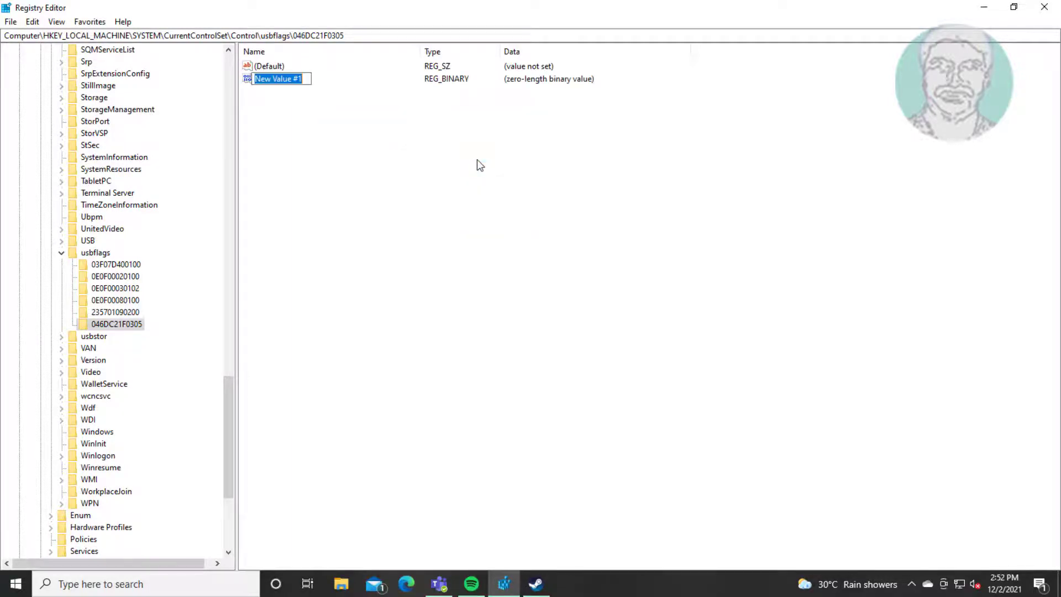
text(osvc)
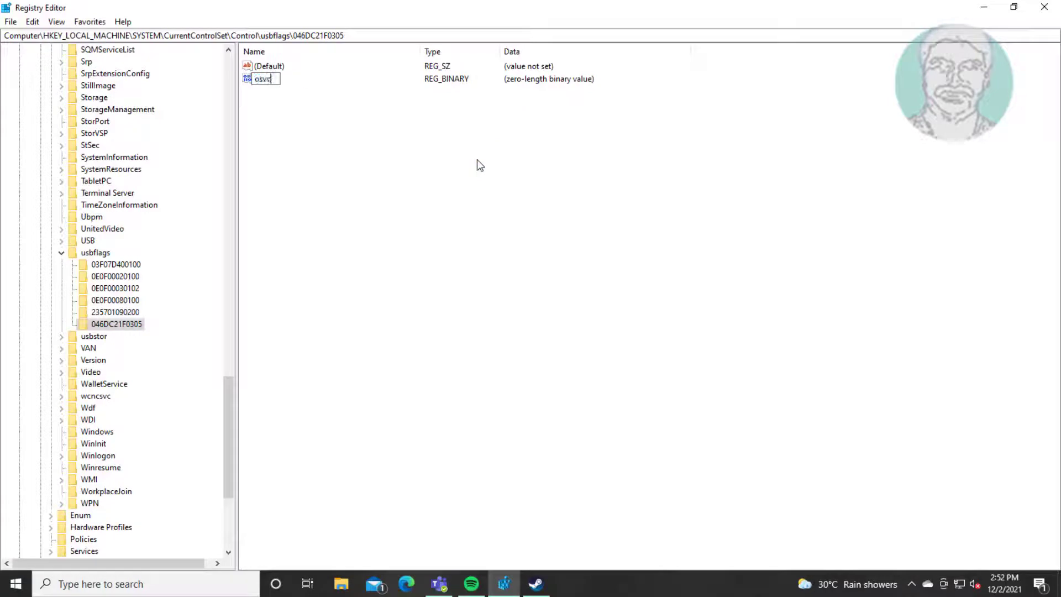
key(Return)
double_click(262, 80)
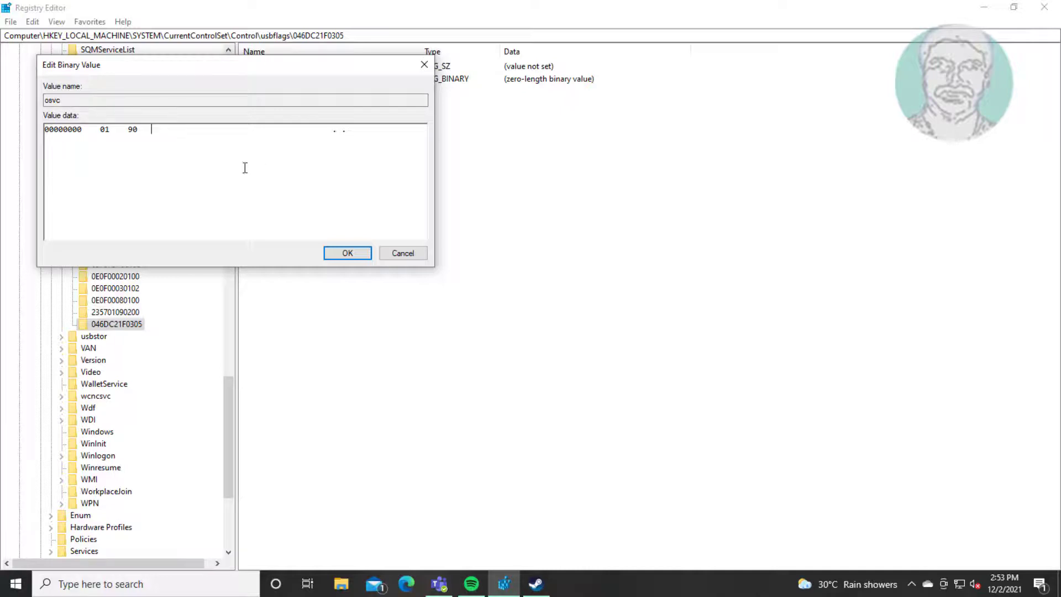
click(352, 254)
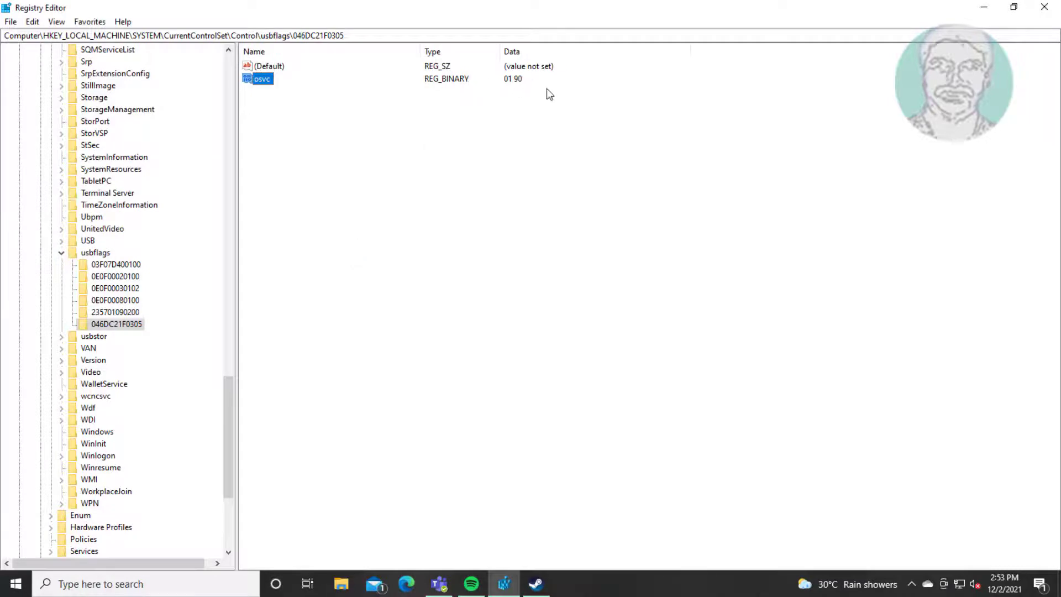
Step: Create a binary value named SkipContainerIdQuery and enter 01 00 as its data
right_click(278, 119)
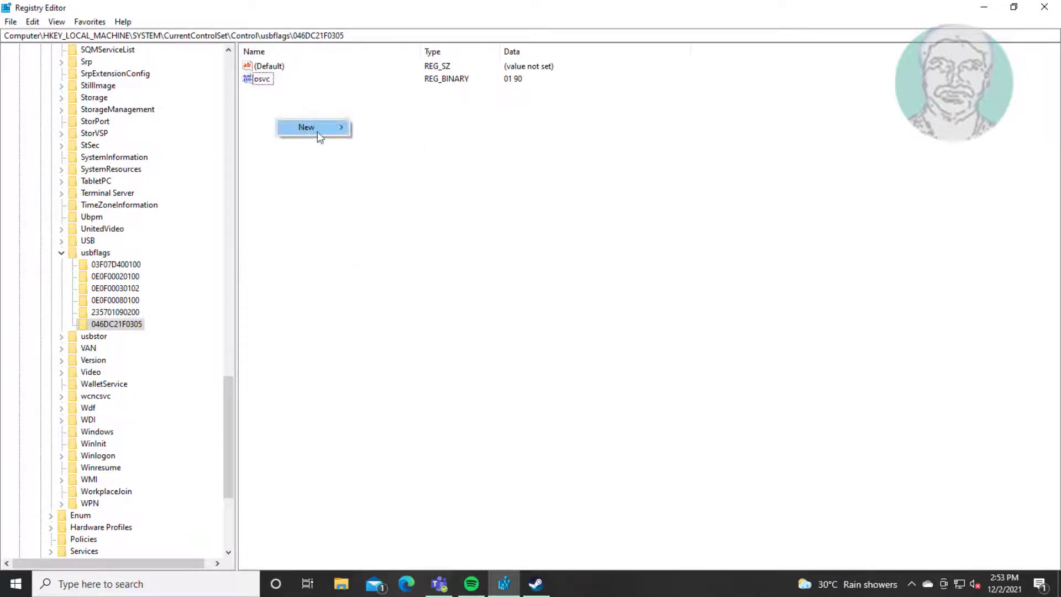
mouse_move(318, 133)
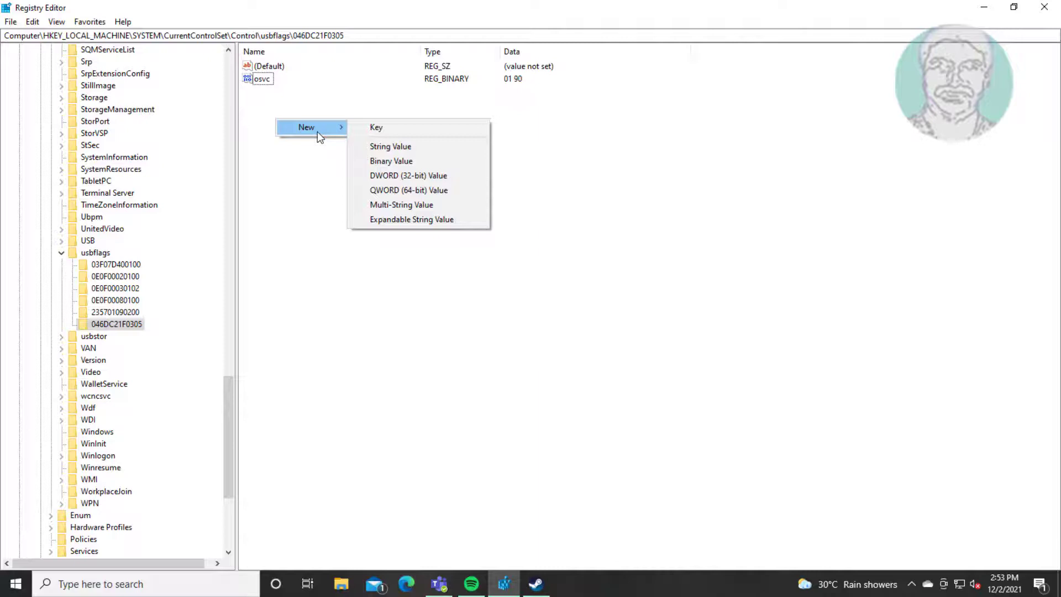
click(392, 163)
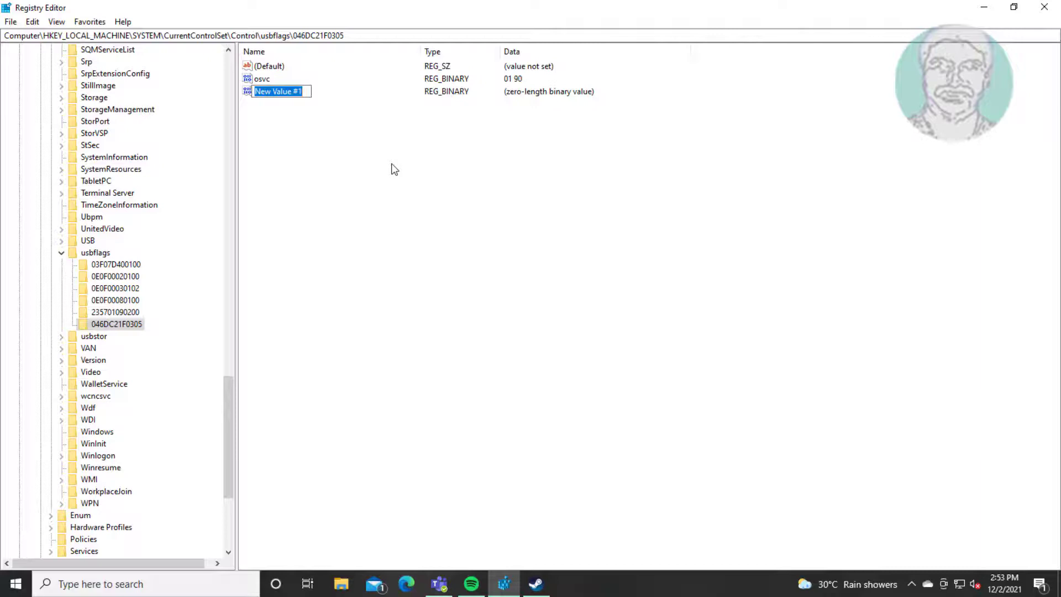
text(Skp)
key(BackSpace)
text(ipContainerIdQ)
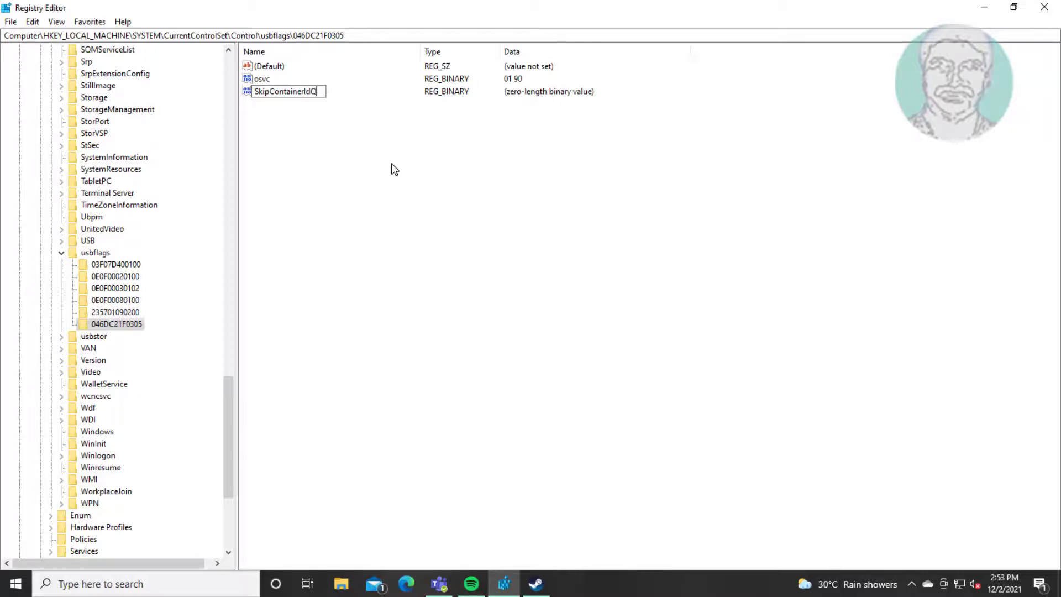
text(uery)
key(Return)
double_click(322, 97)
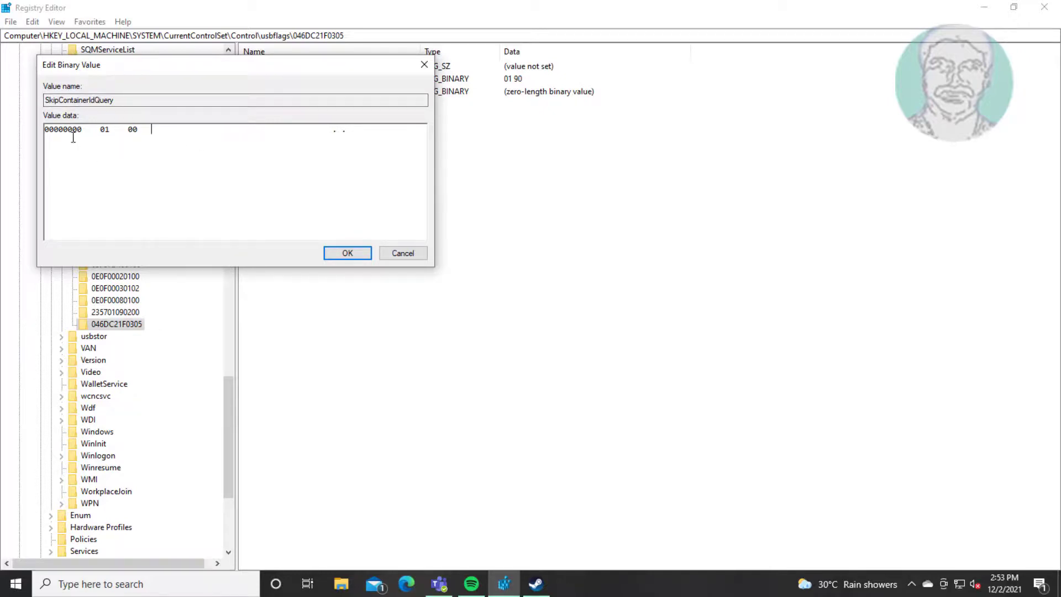
Step: Save SkipContainerIdQuery's 01 00 data, then collapse usbflags, Control, SYSTEM and HKEY_LOCAL_MACHINE
click(344, 255)
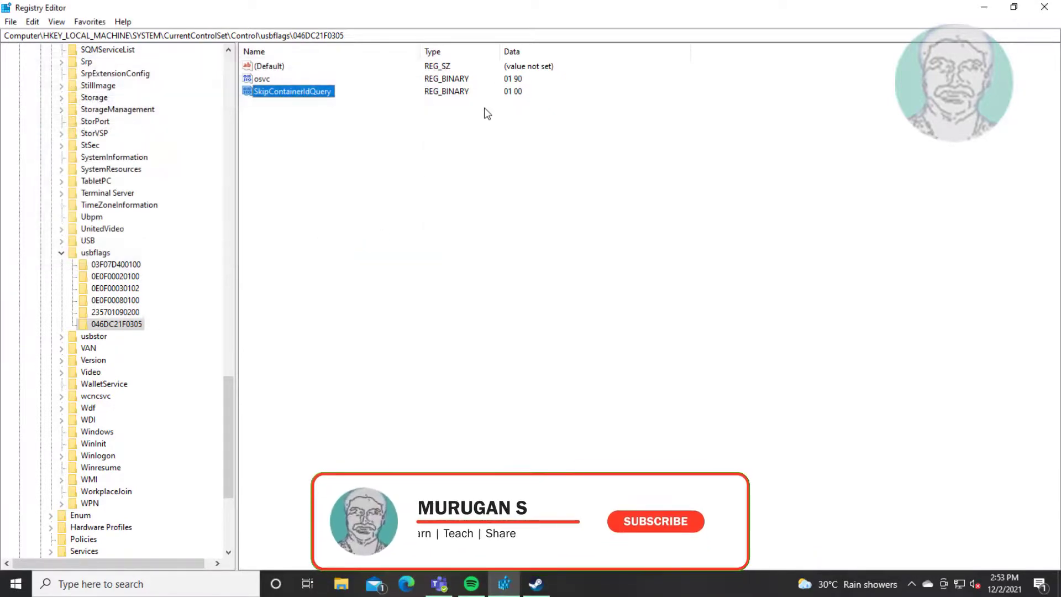
click(498, 88)
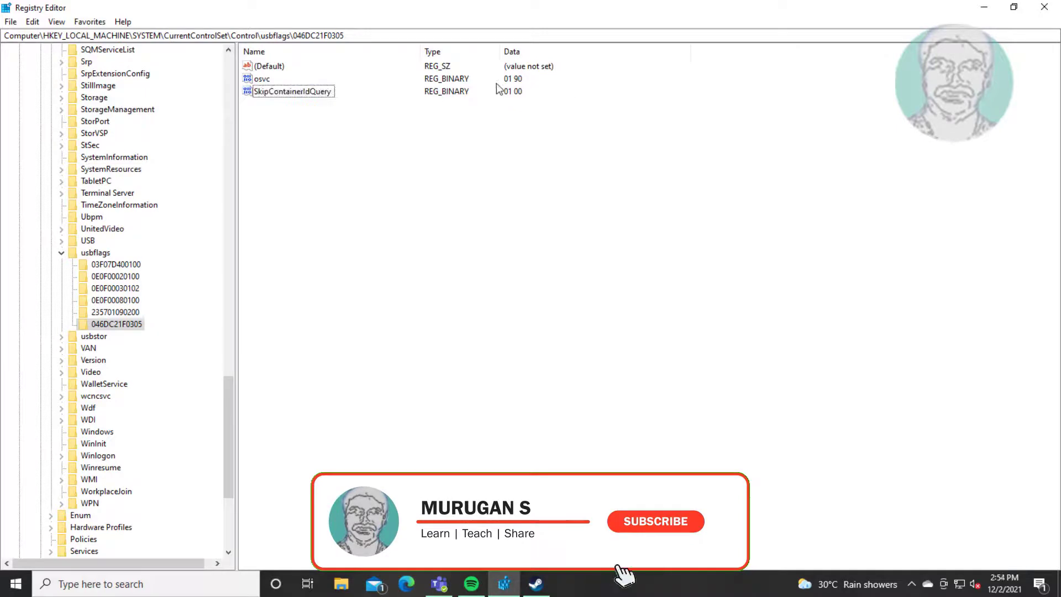
click(61, 253)
drag(231, 426, 230, 108)
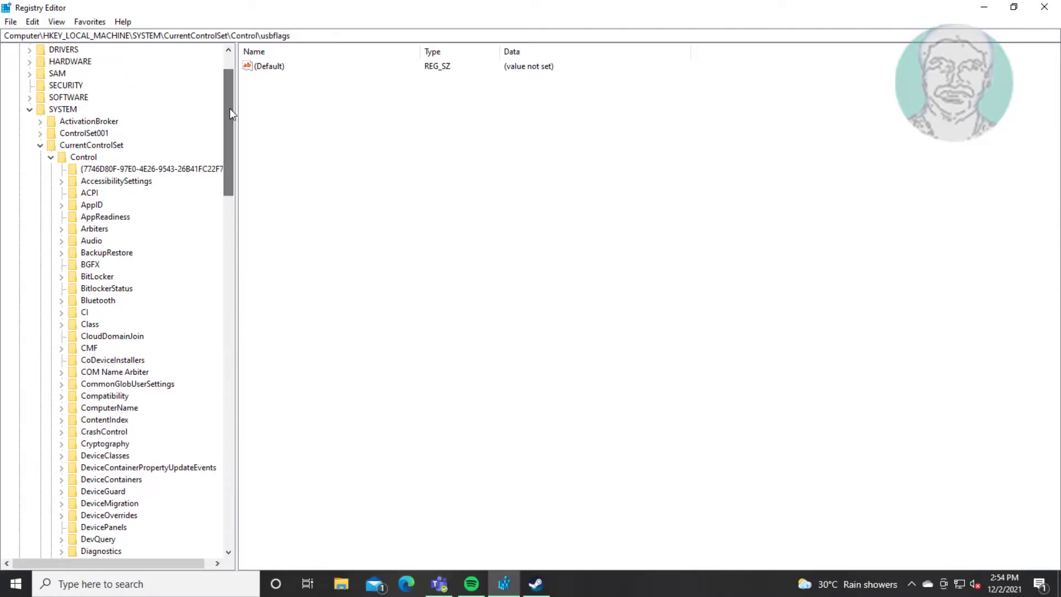
click(52, 159)
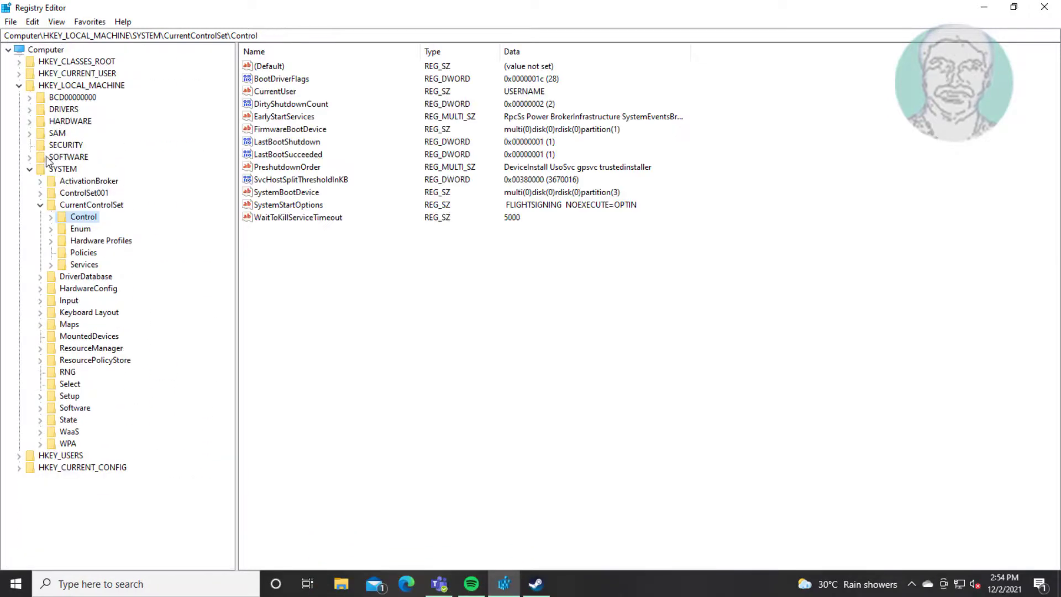
click(29, 171)
click(18, 87)
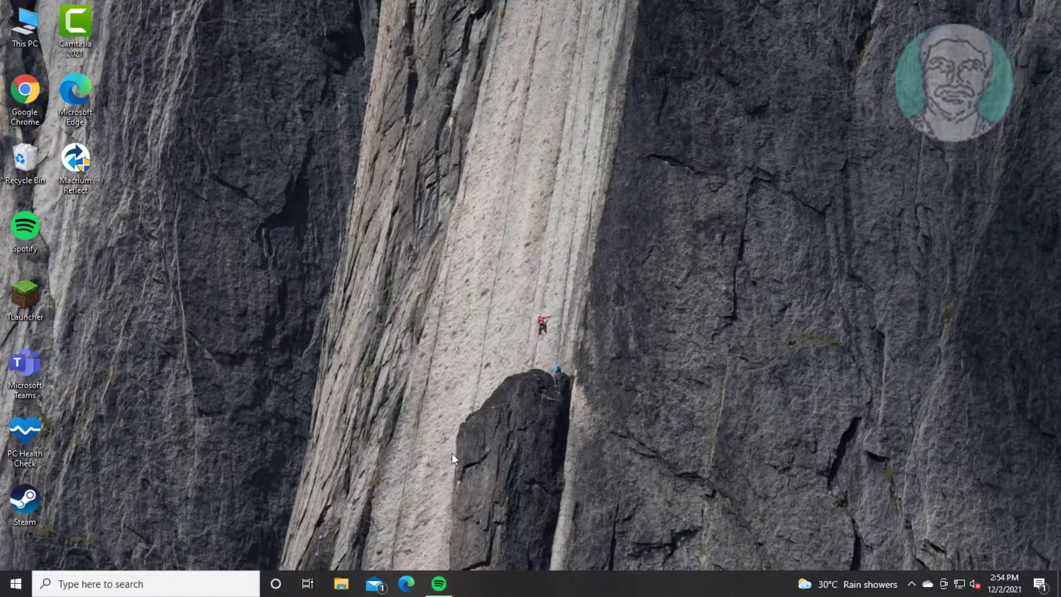
Step: Restart Windows from the Start menu's Power options
click(16, 583)
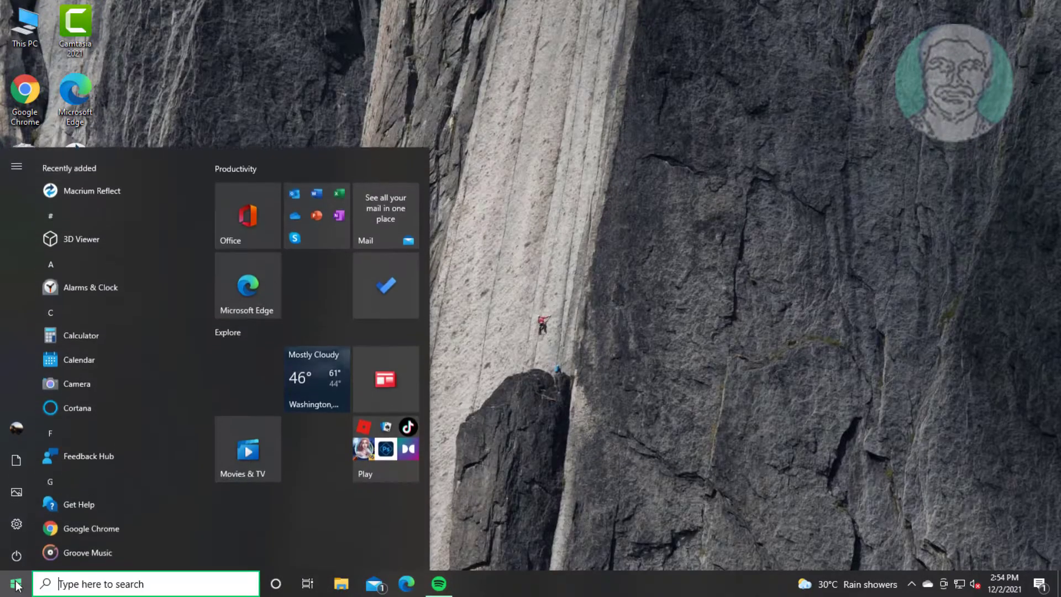
click(13, 549)
click(73, 524)
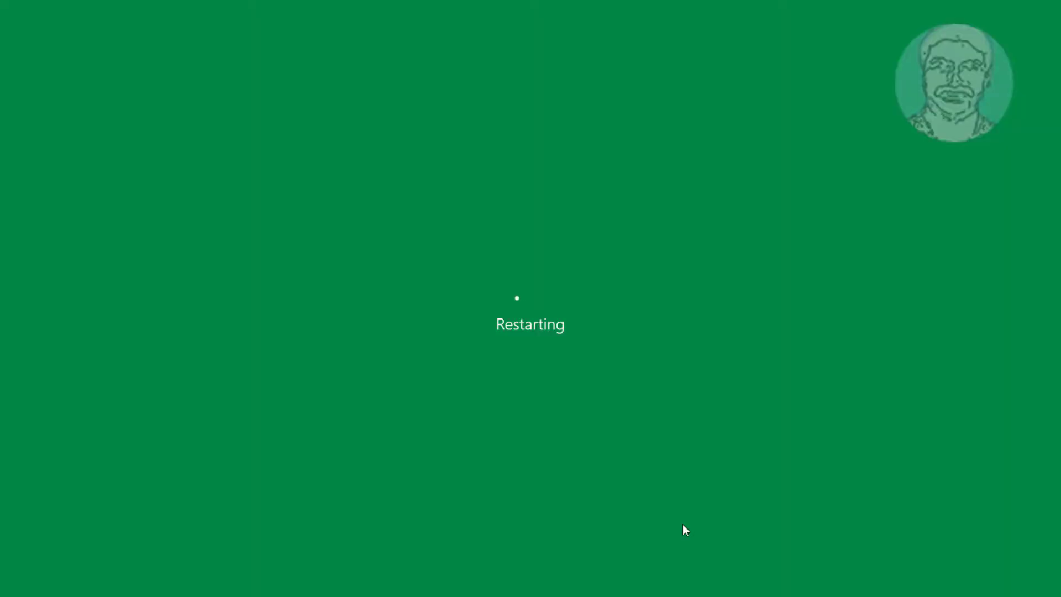